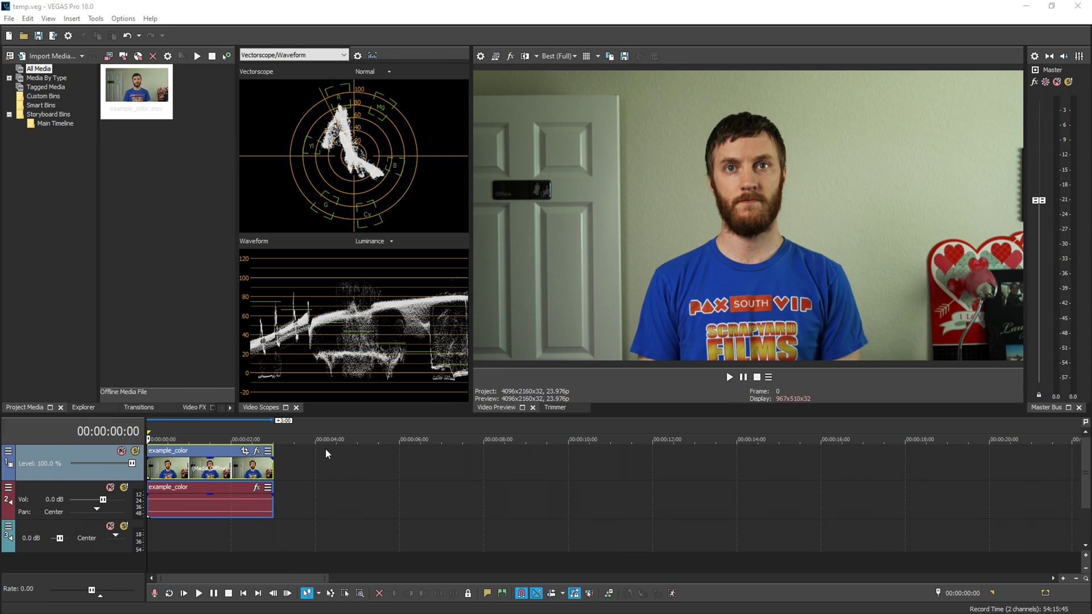
Step: Search the Video FX list for 'sty'
left_click(195, 408)
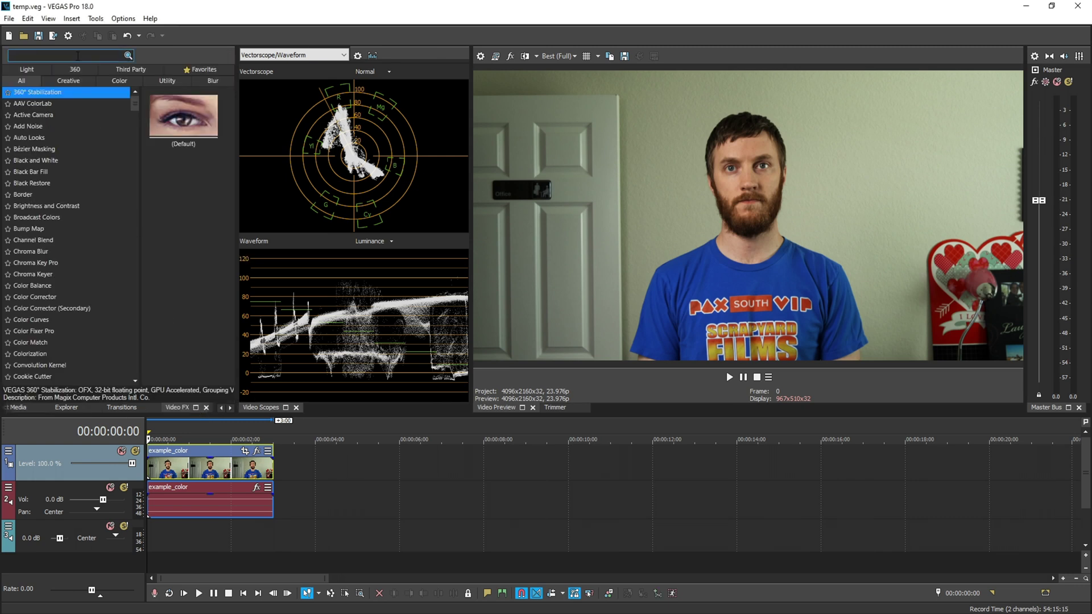
left_click(78, 56)
type("sty")
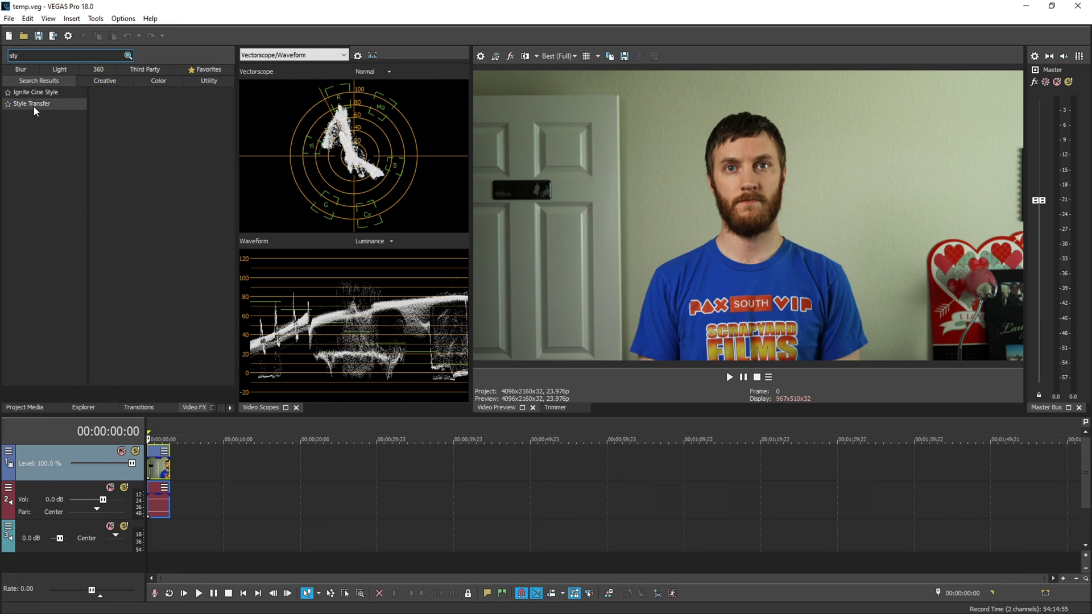
Step: Show the Style Transfer presets in a panel widened to three columns
left_click(34, 106)
left_click_drag(237, 200, 367, 200)
scroll(246, 246, "down", 2)
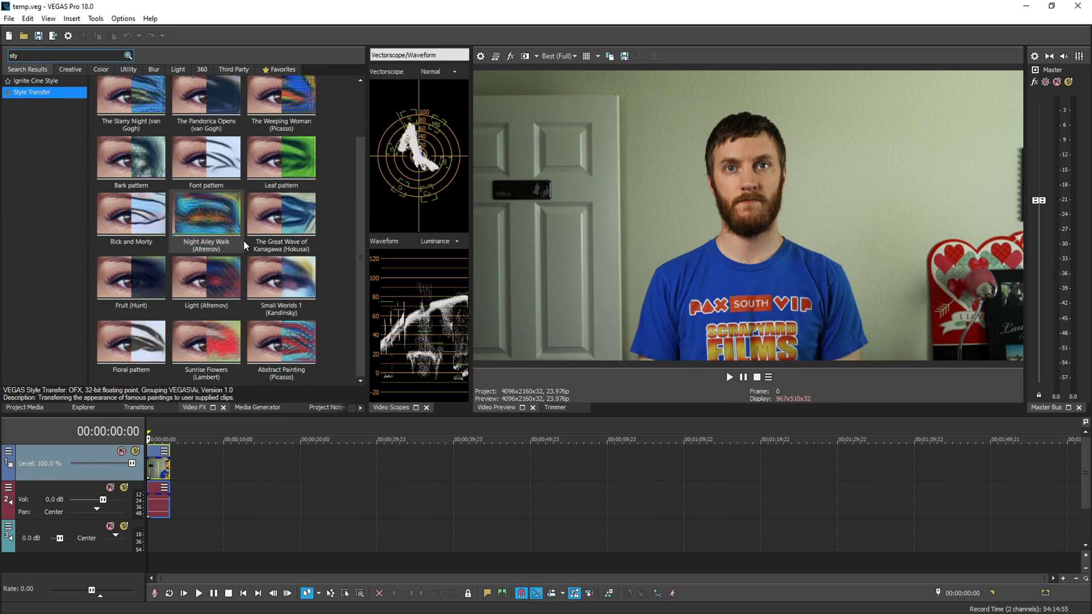
scroll(252, 344, "up", 2)
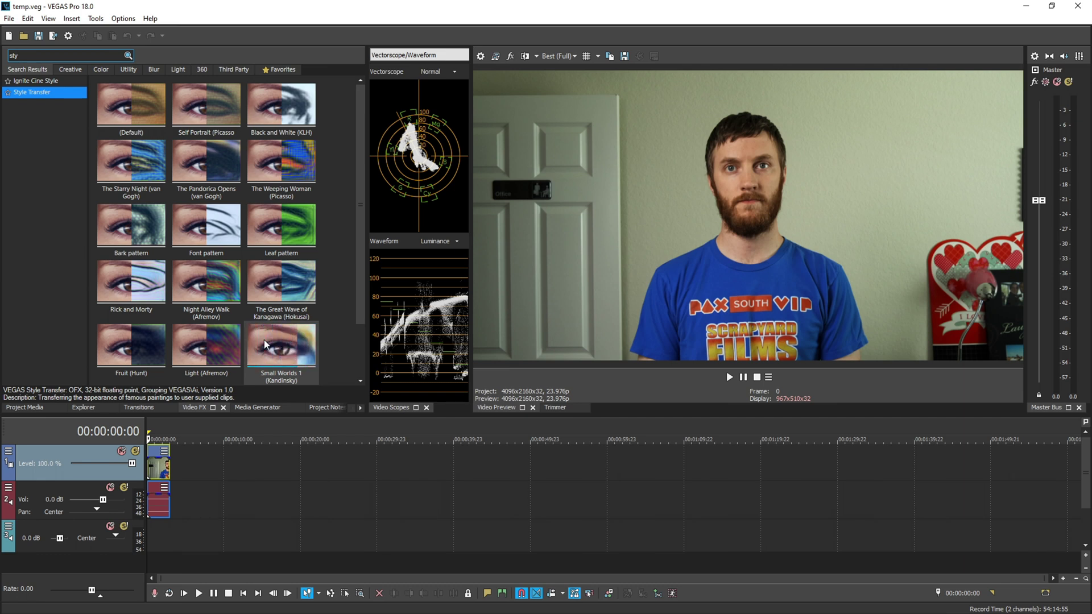
Step: Apply The Weeping Woman (Picasso) preset to example_color, then check the Style and Details lists
left_click(272, 168)
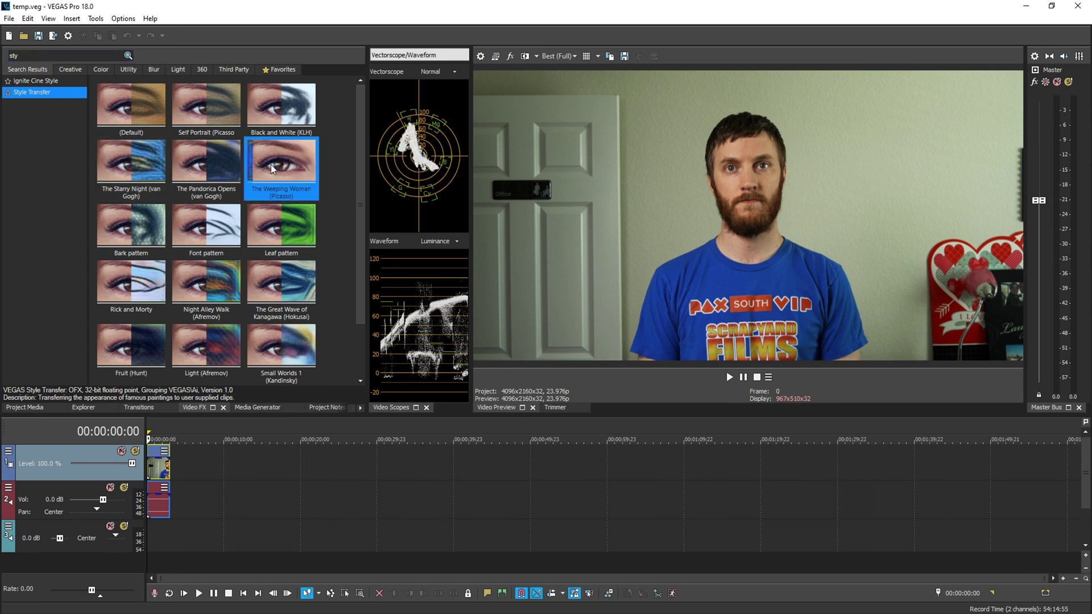
left_click_drag(272, 169, 158, 467)
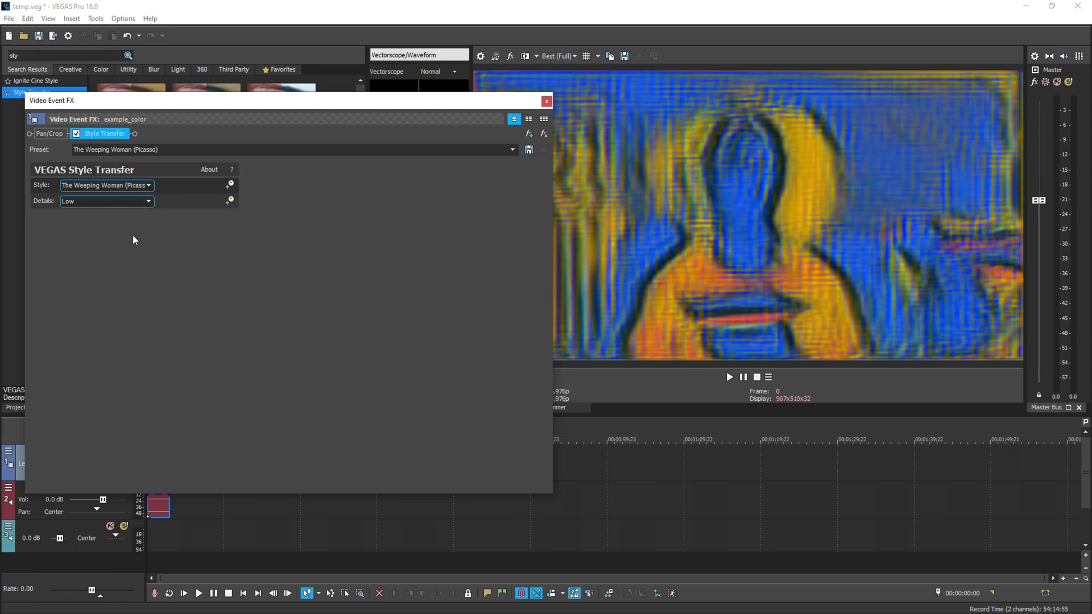
left_click(111, 186)
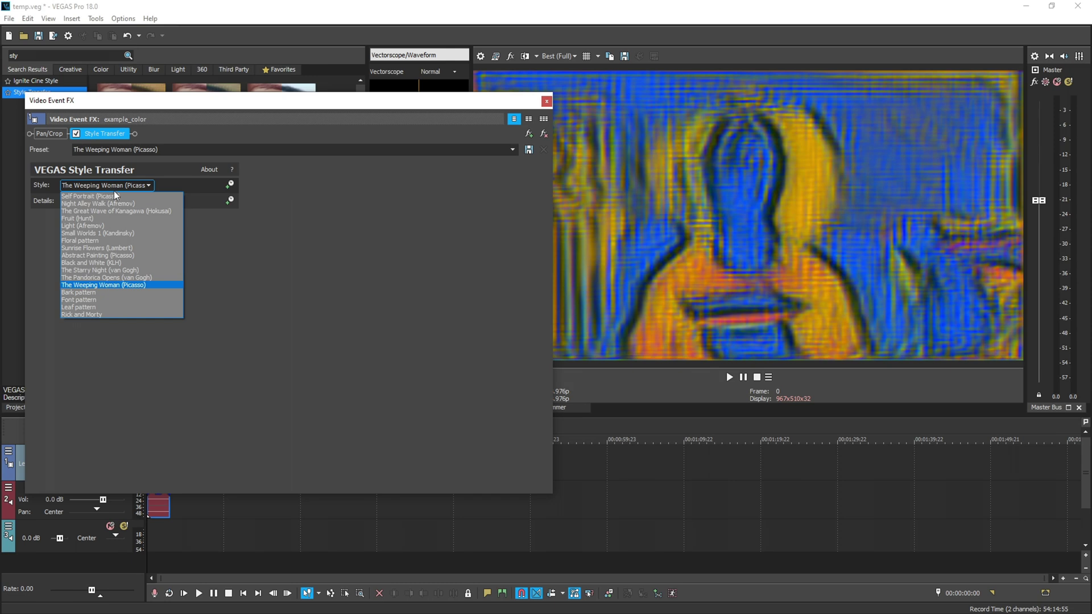
left_click(274, 363)
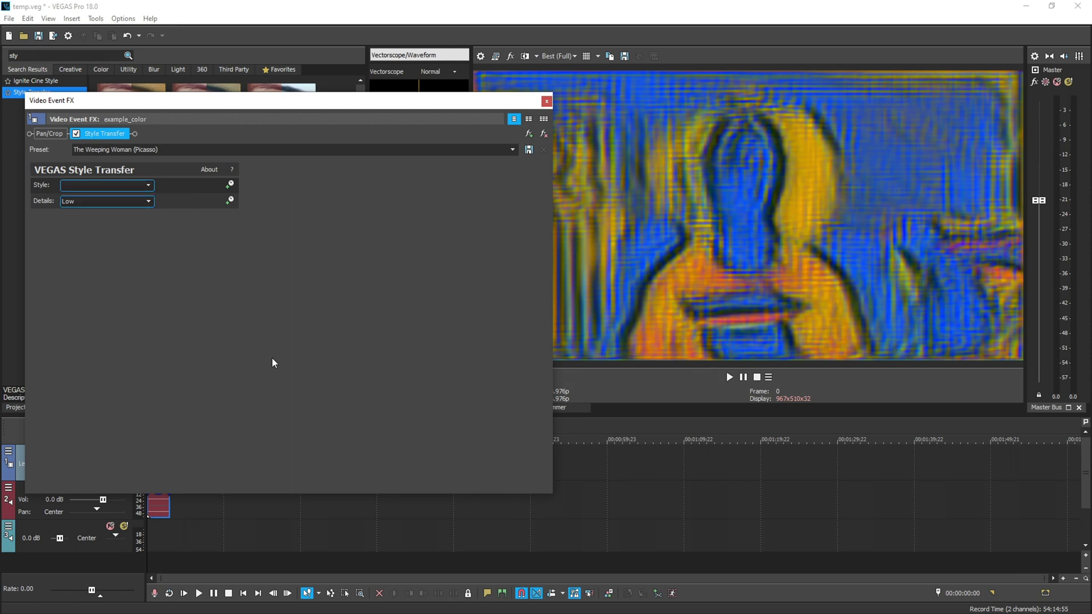
left_click(134, 201)
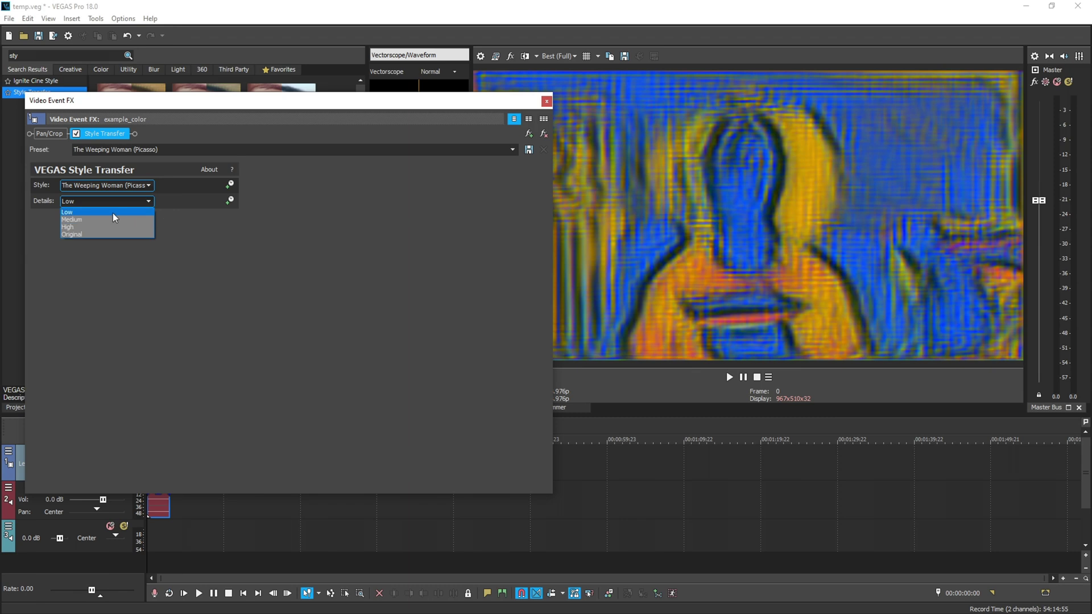
Step: Try Details at Medium, High and Original, then return it to Medium
left_click(97, 220)
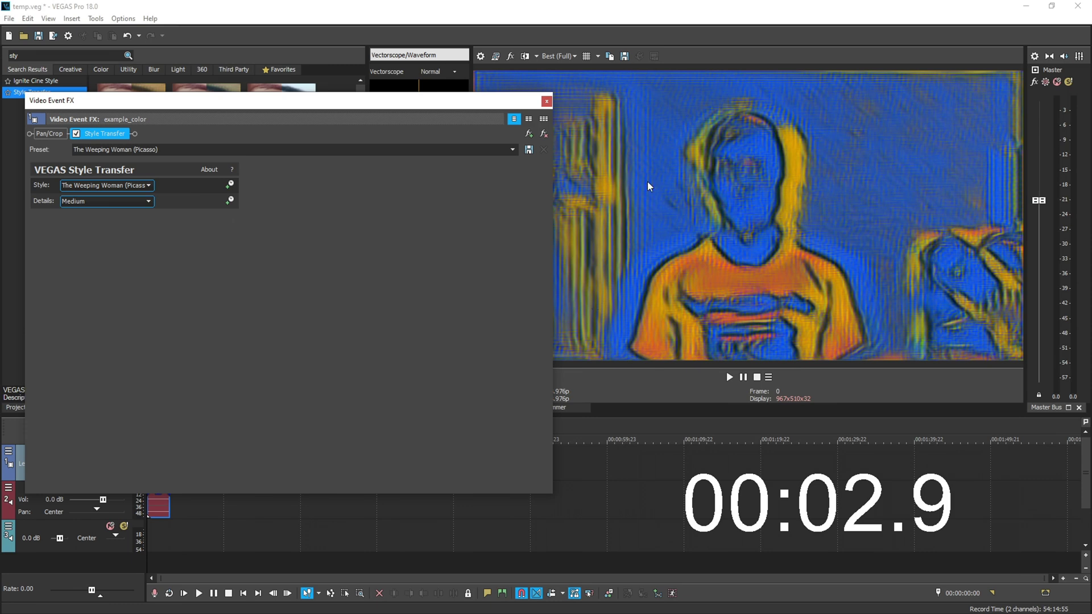
left_click(133, 201)
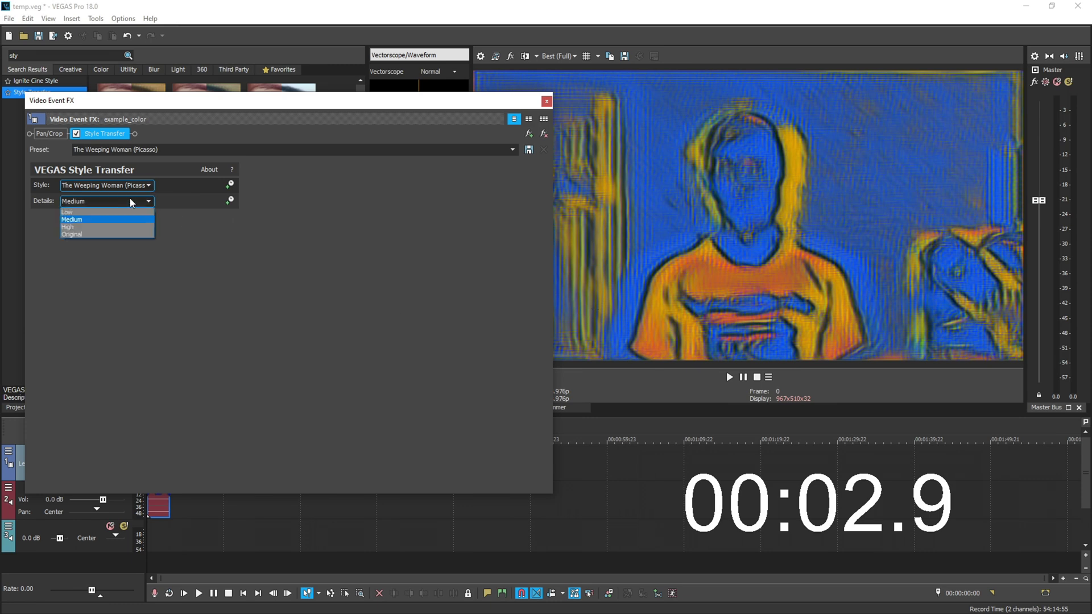
left_click(80, 232)
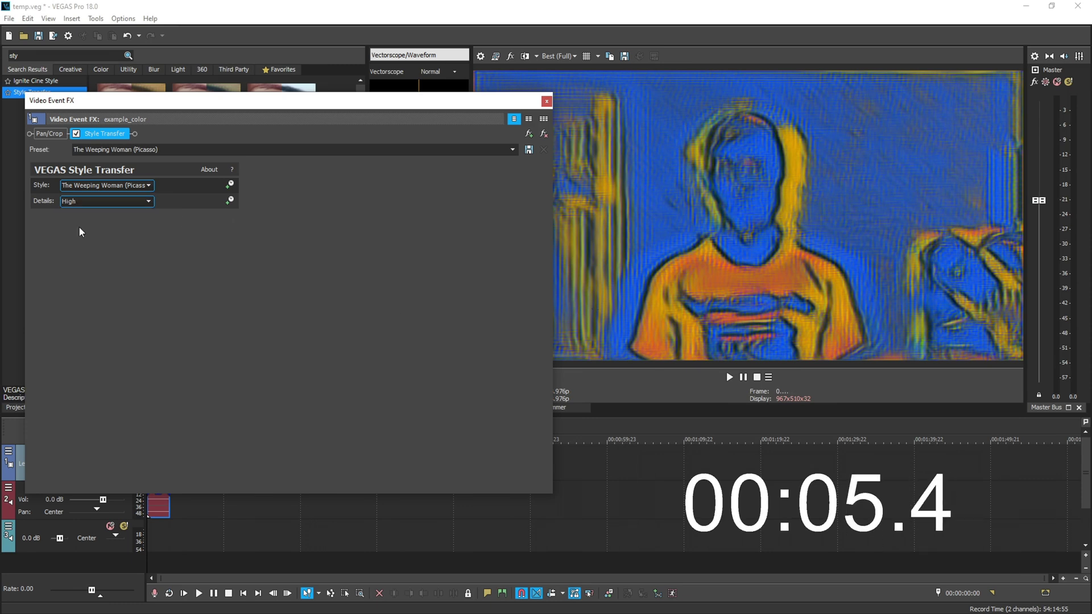
left_click(134, 202)
left_click(100, 234)
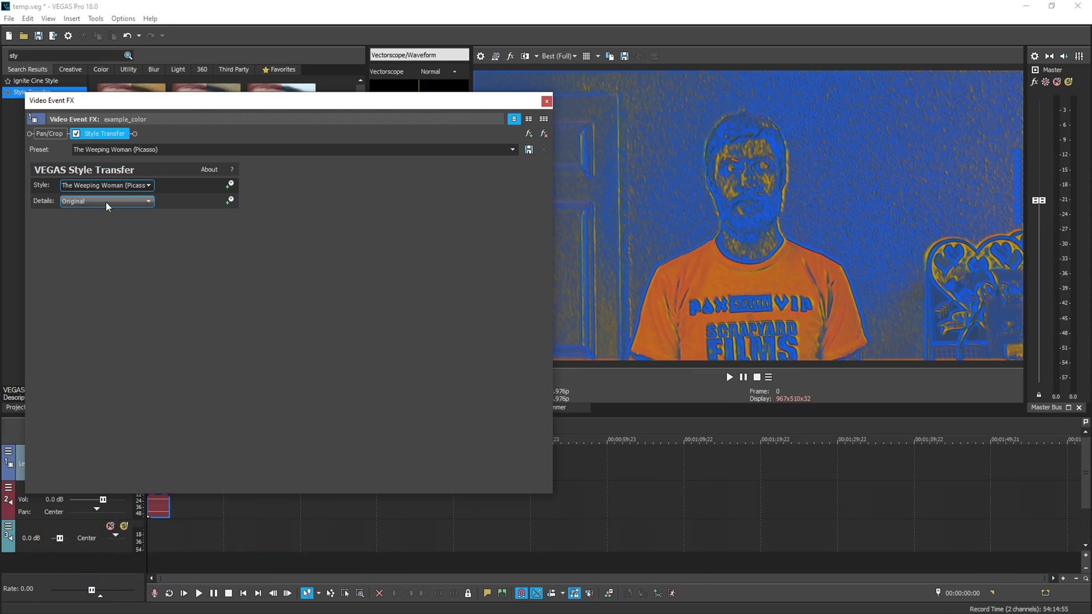
left_click(106, 202)
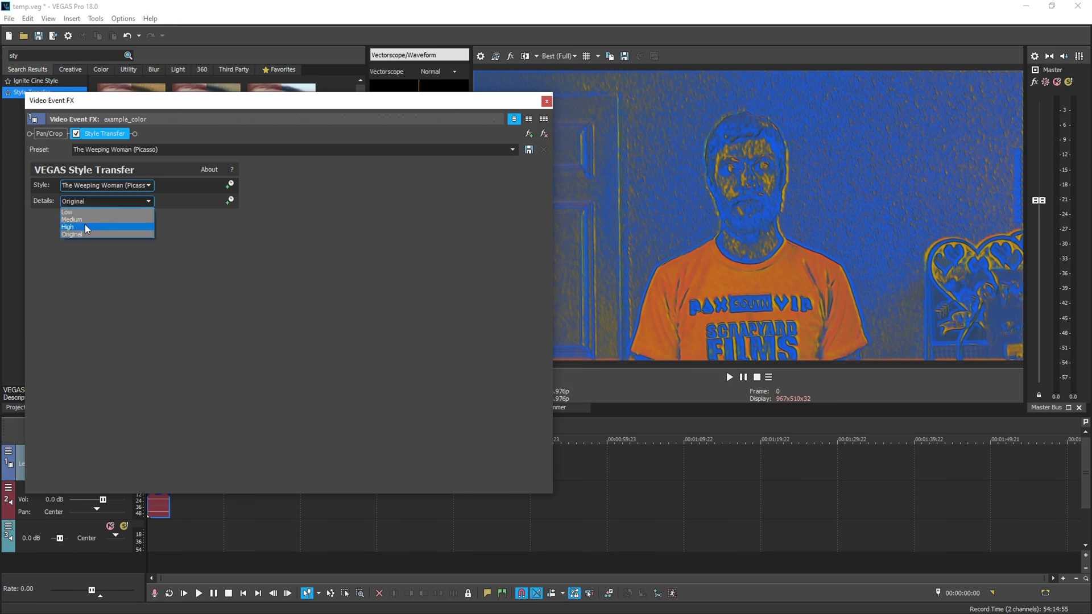
left_click(85, 220)
left_click(106, 186)
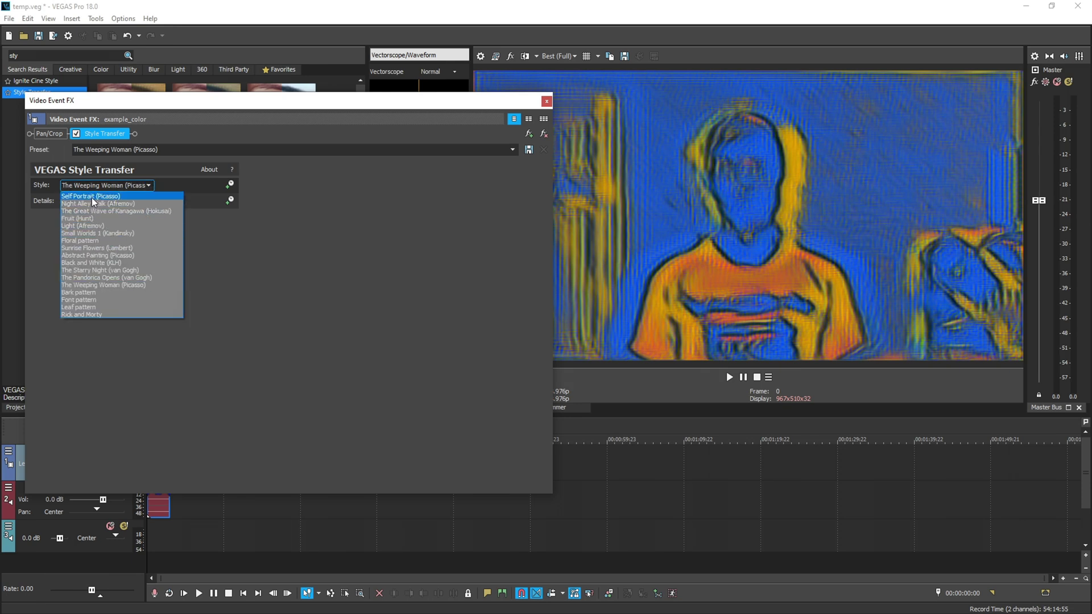
Step: Switch to Night Alley Walk, then preview Great Wave, Fruit, Light, Small Worlds 1 and Floral pattern
left_click(93, 203)
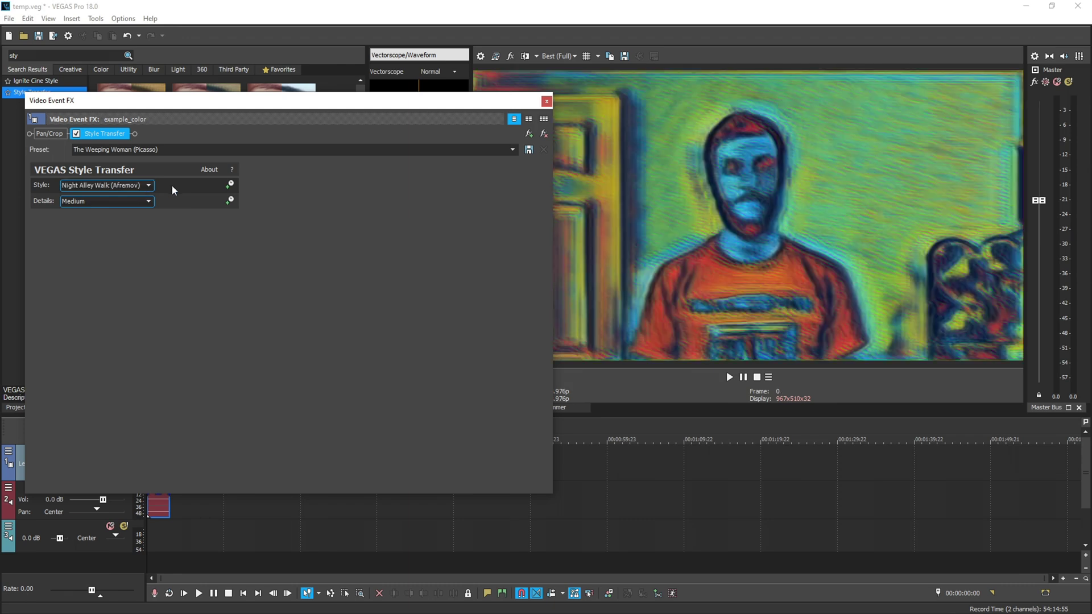
key("Down")
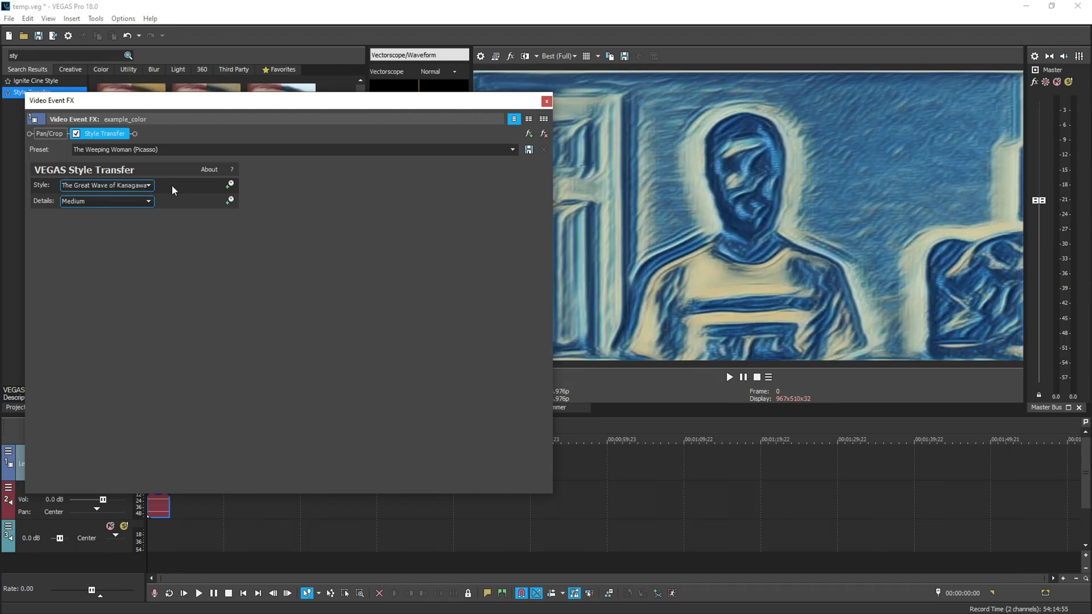
key("Down")
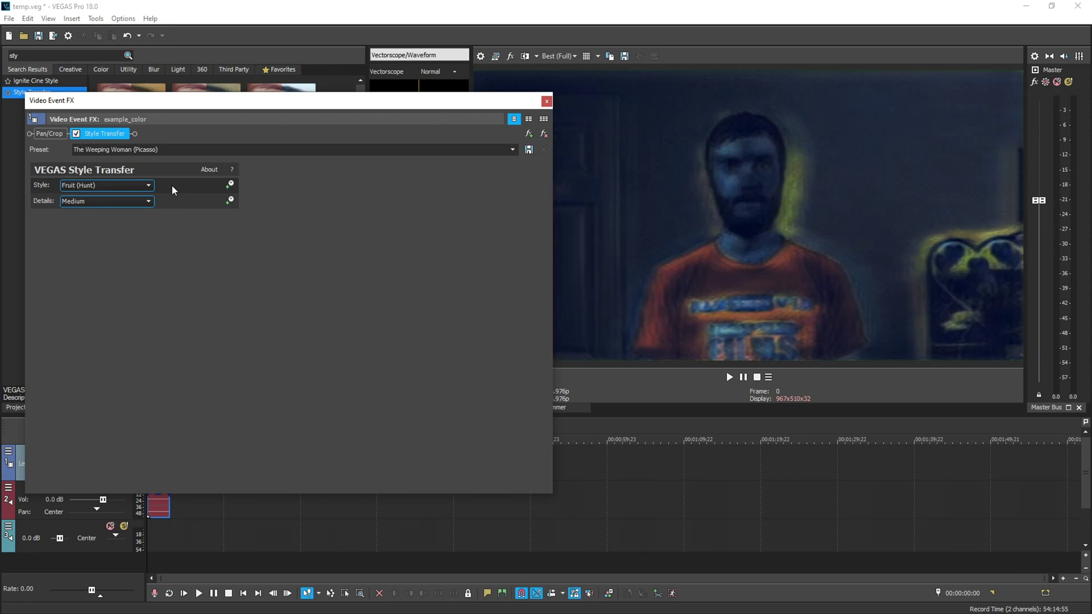
key("Down")
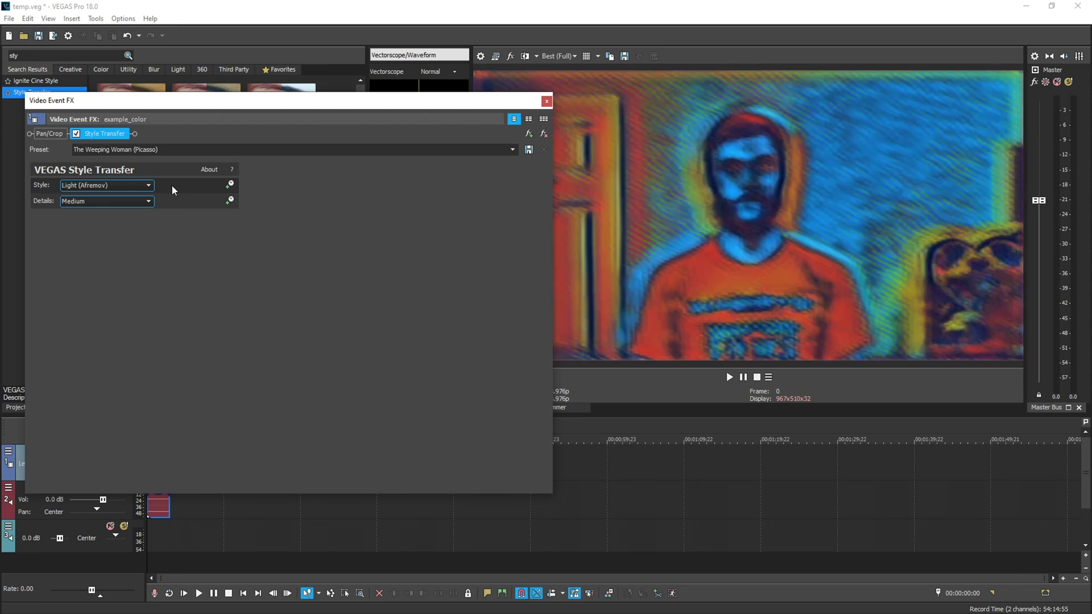
key("Down")
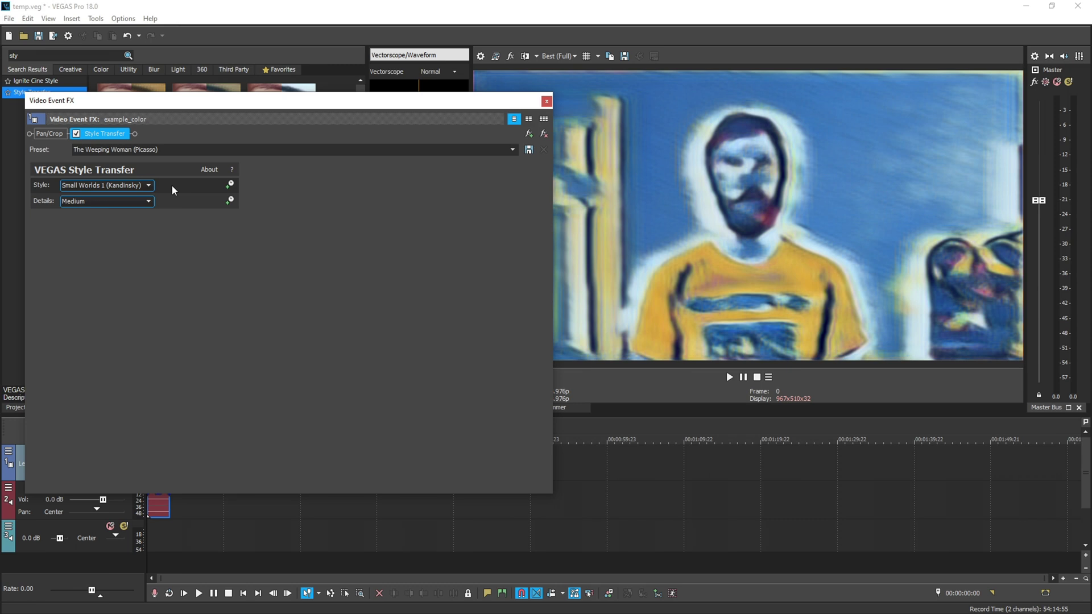
key("Down")
key("Down")
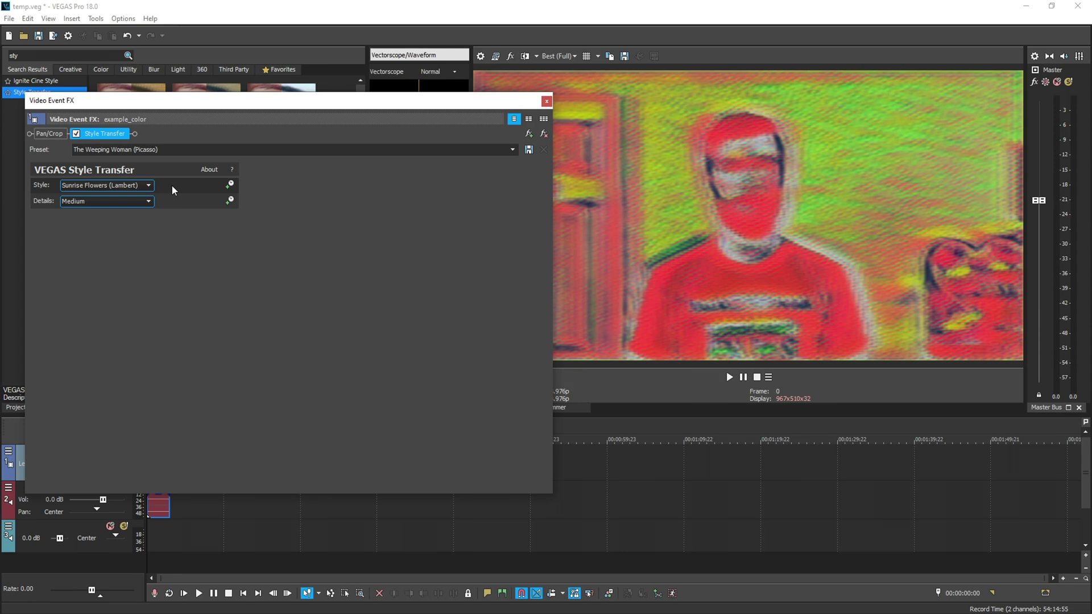
Step: Preview Abstract Painting, Black and White, Starry Night, Weeping Woman, Bark, Font and Leaf pattern
key("Down")
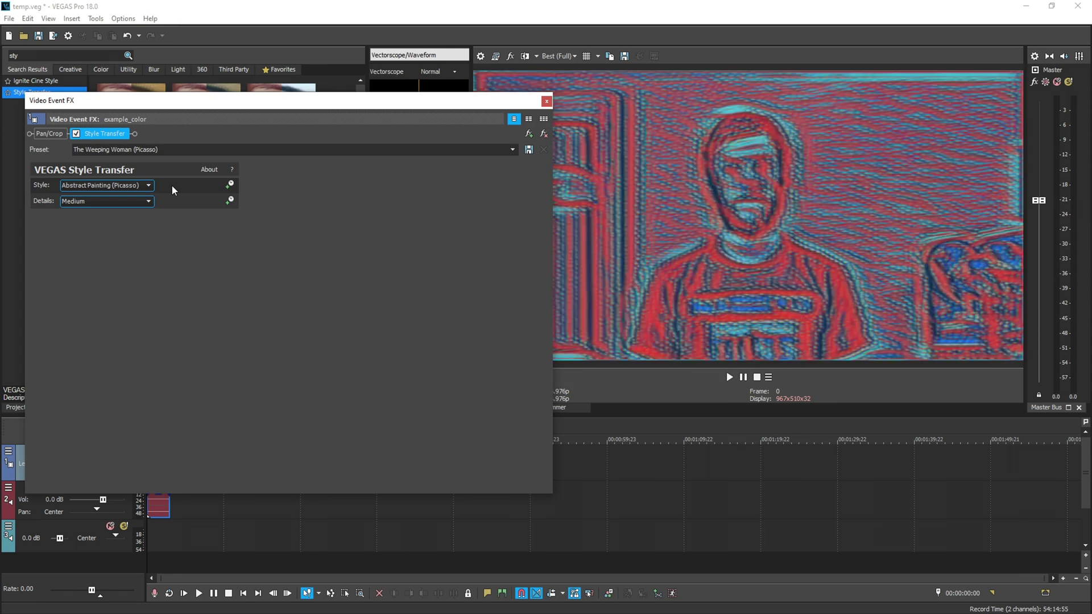
key("Down")
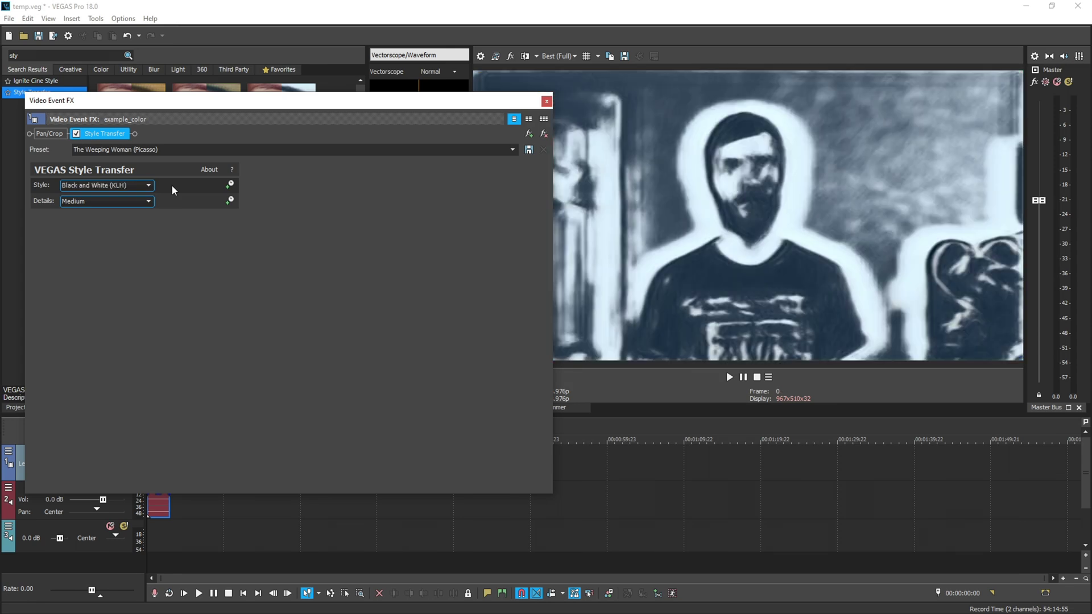
key("Down")
key("Down")
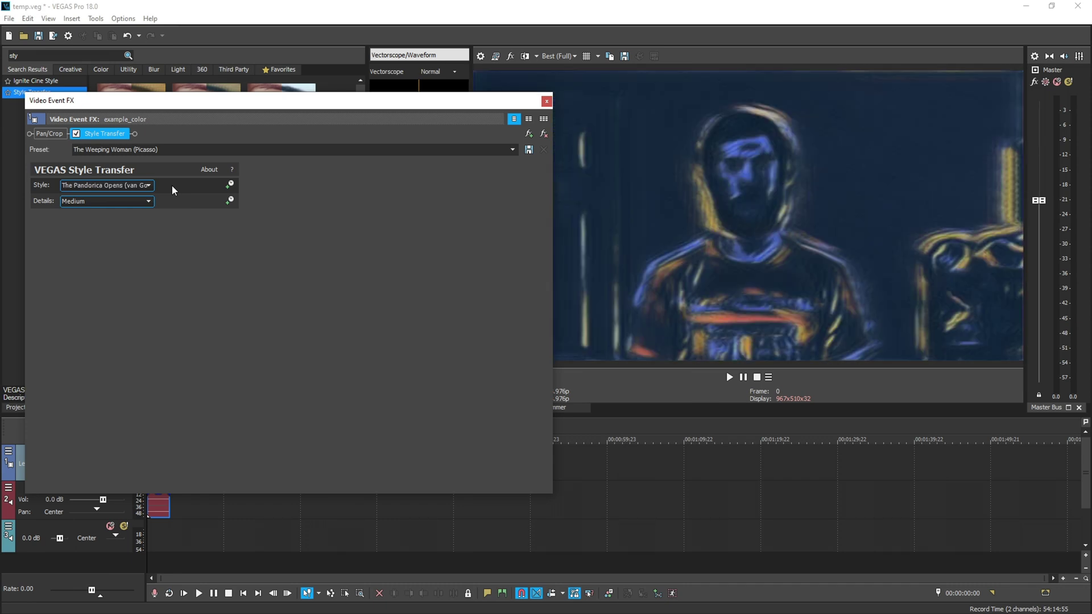
key("Down")
key("Down")
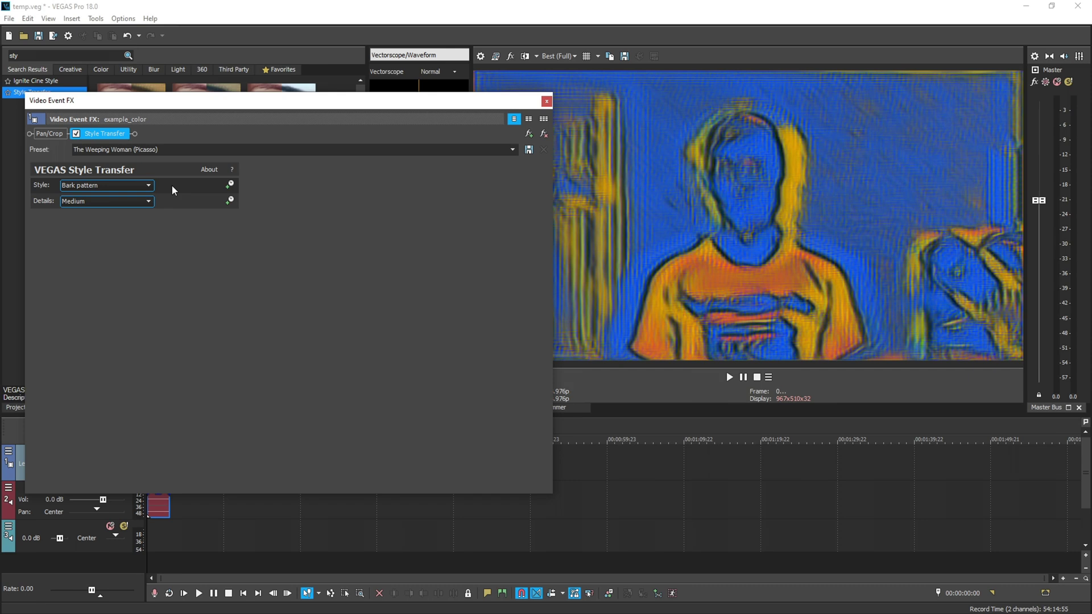
key("Down")
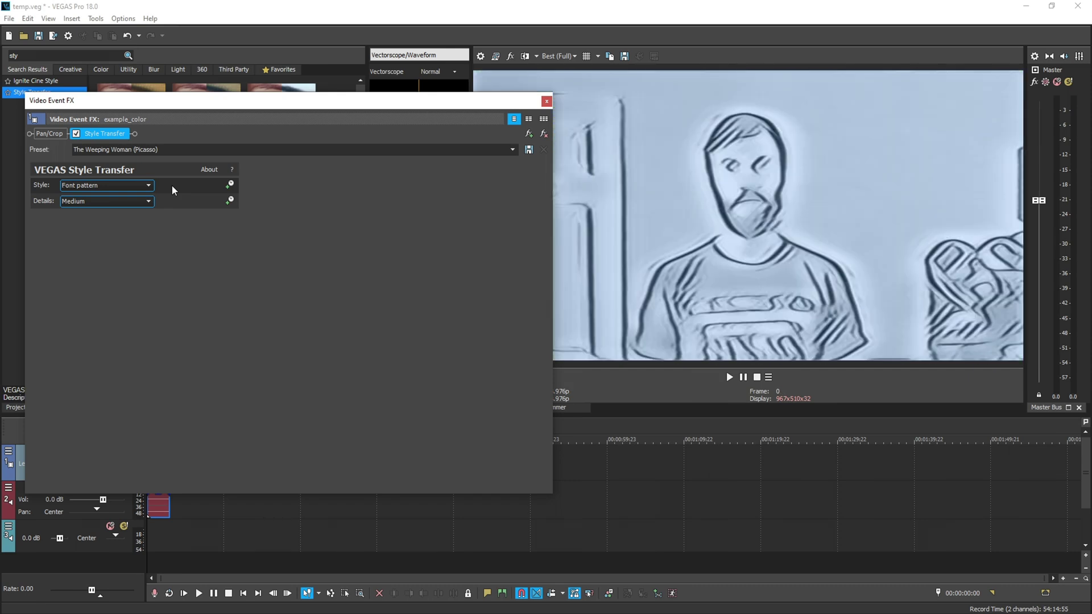
key("Down")
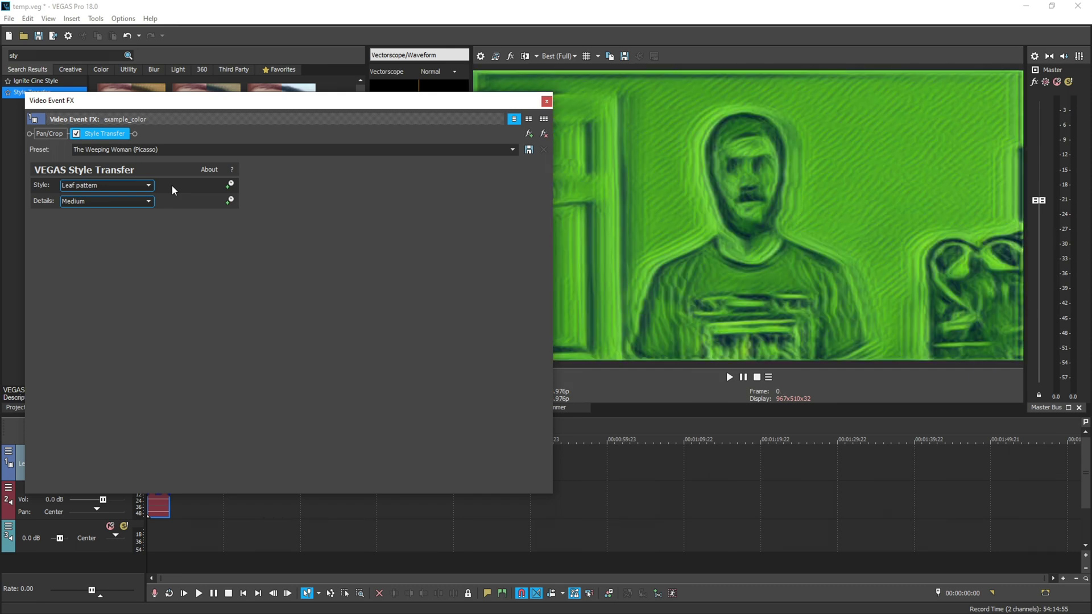
key("Down")
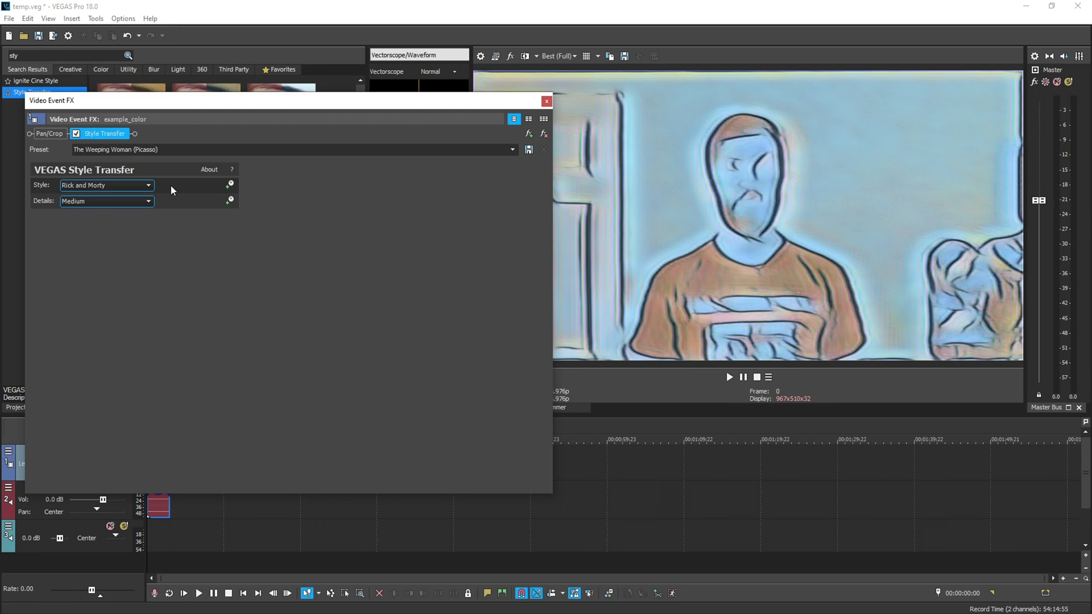
left_click(147, 201)
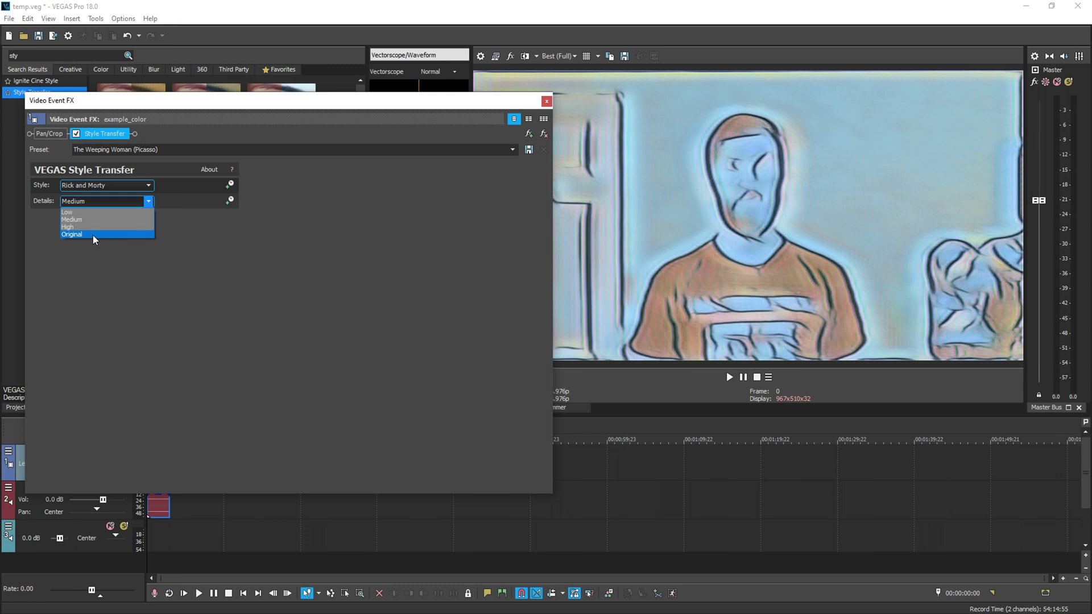
left_click(234, 247)
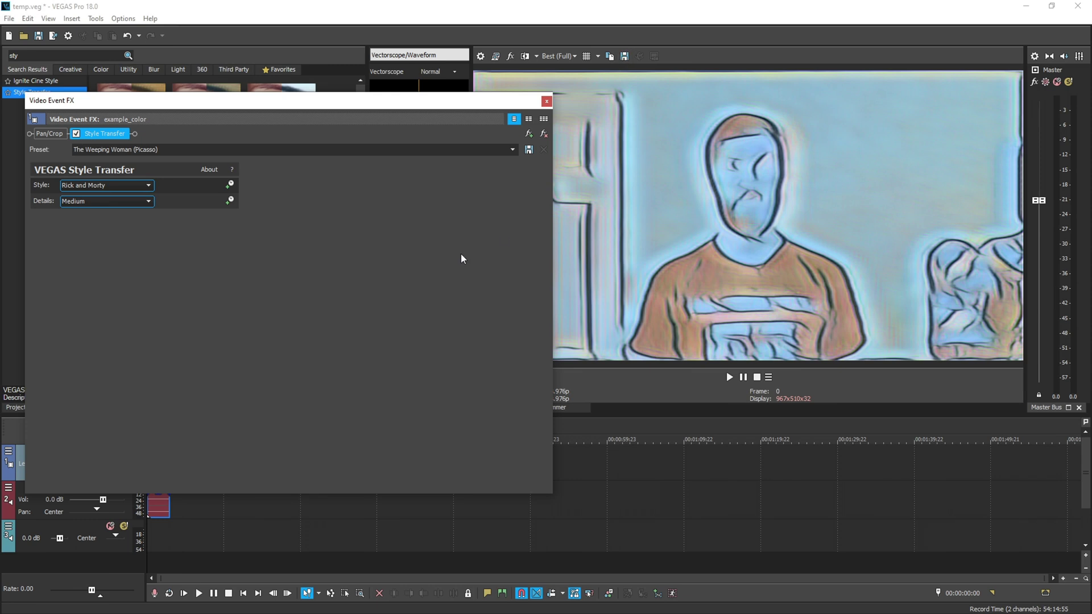